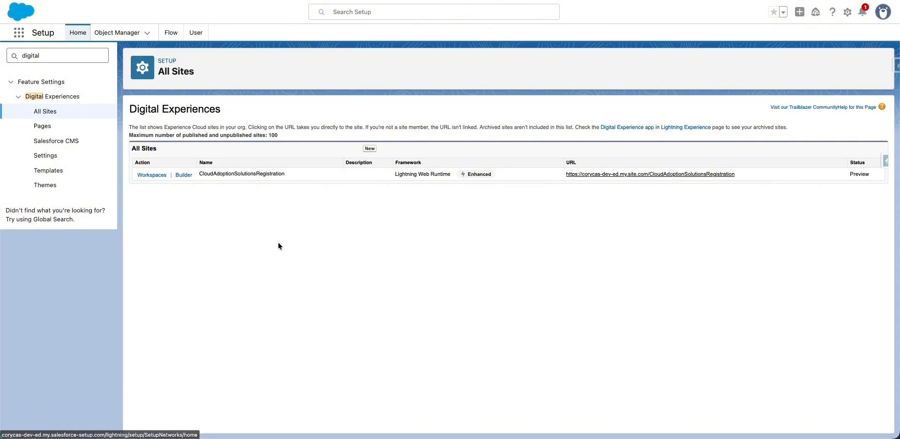
- Create a new Experience site from the Build Your Own (LWR) template, named Cloud Adoption Solutions Tech Summit
left_click(371, 149)
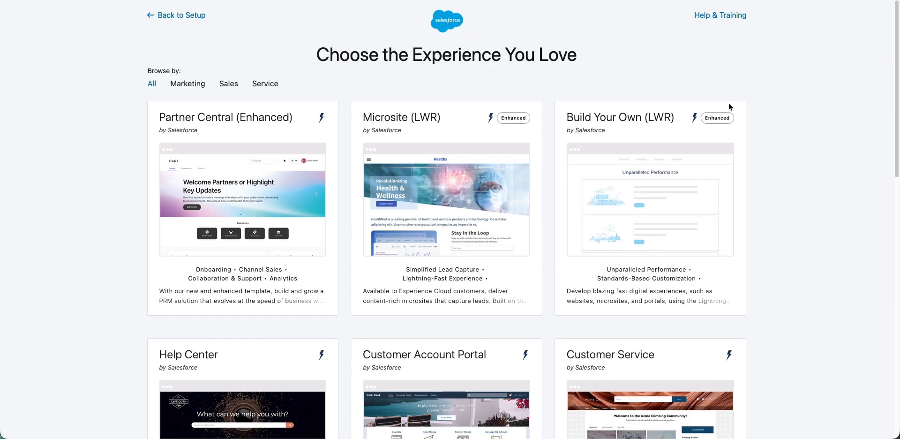
left_click(626, 124)
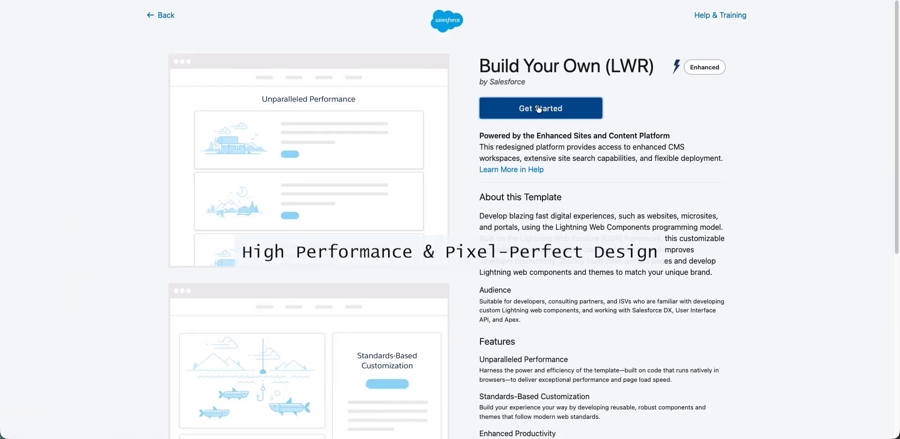
left_click(538, 108)
left_click(521, 121)
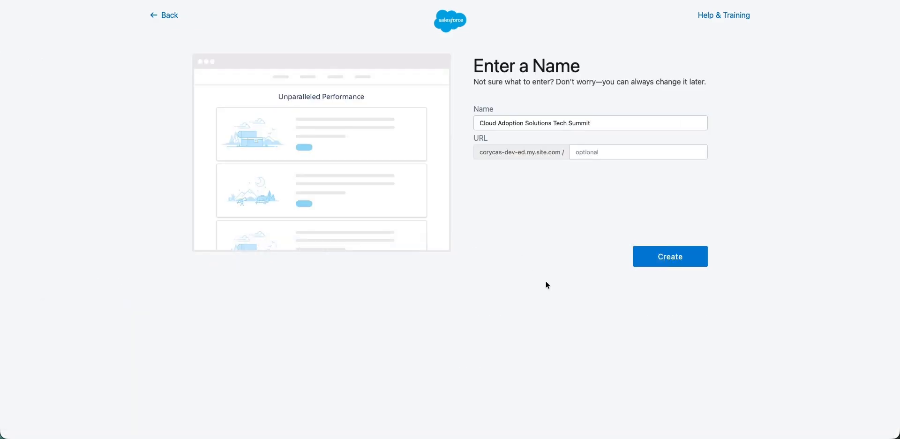
left_click(669, 259)
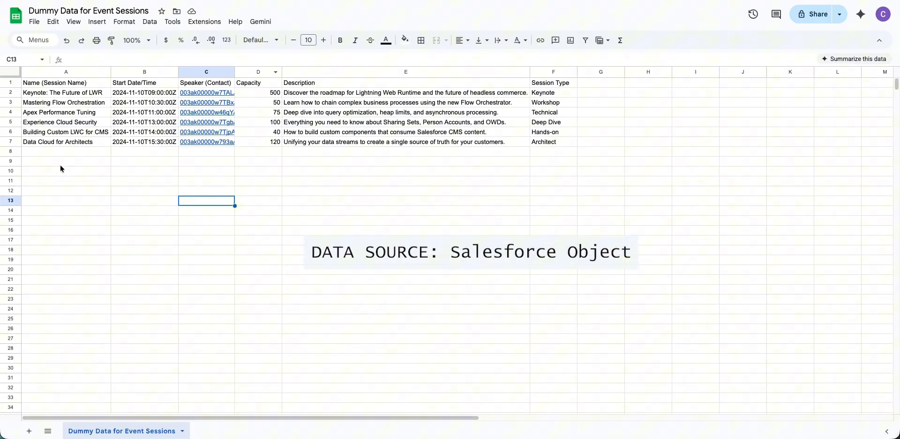
left_click(58, 151)
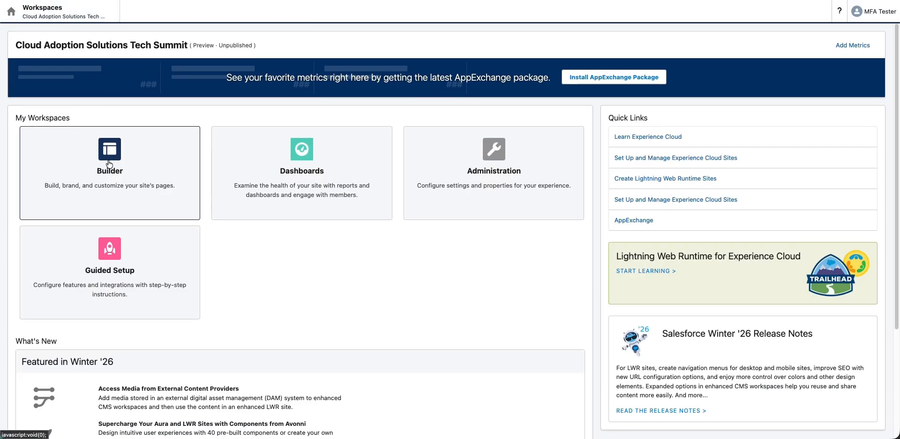
- Open the new site in Builder and add a Grid component to the Home page's main content section
left_click(109, 164)
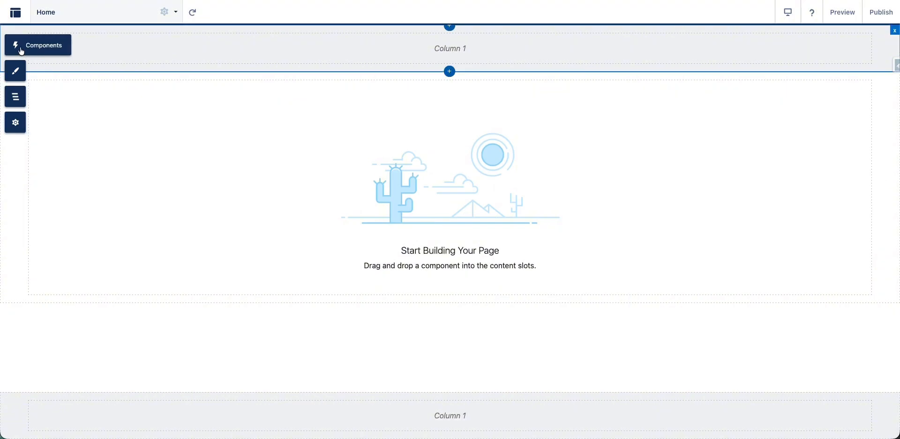
left_click(21, 50)
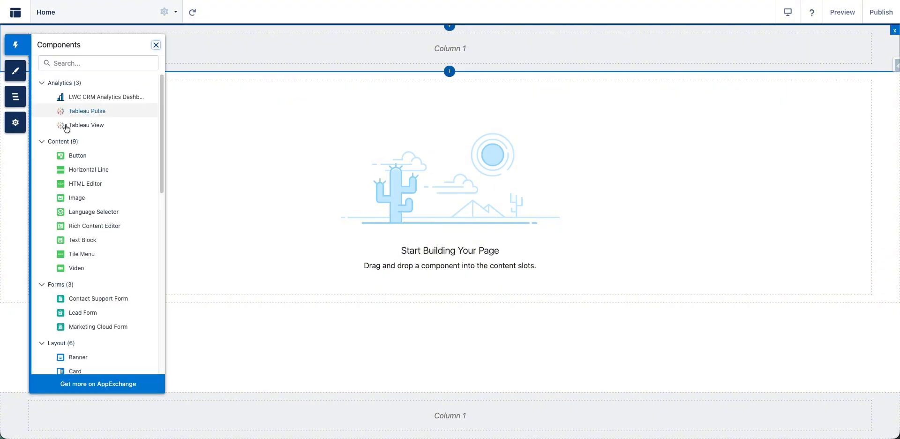
left_click(56, 62)
type("gr")
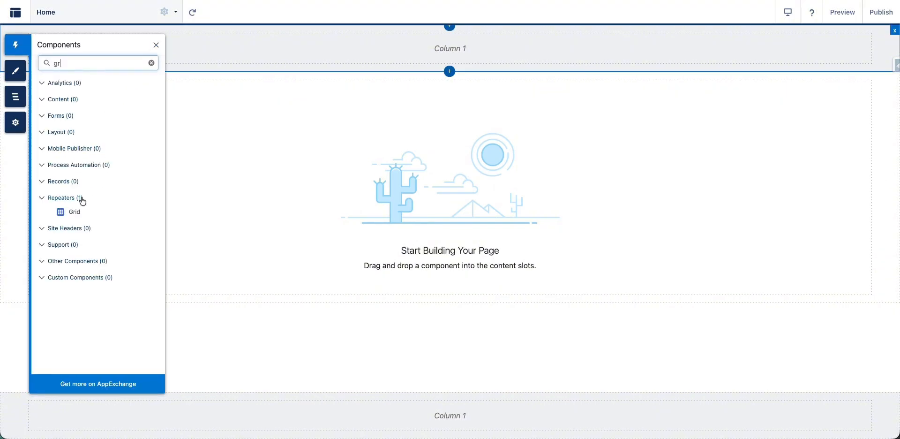
left_click_drag(74, 217, 381, 167)
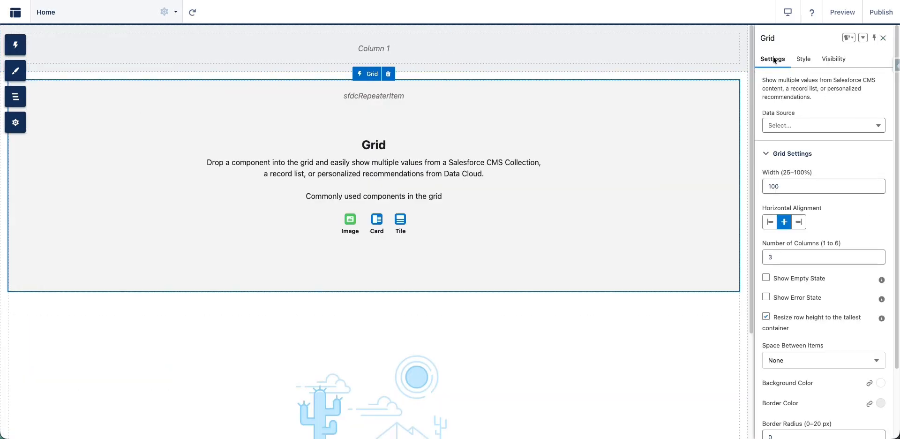
- Set the grid's data source to Record List, using the Campaign object and the Sessions record list
left_click(801, 127)
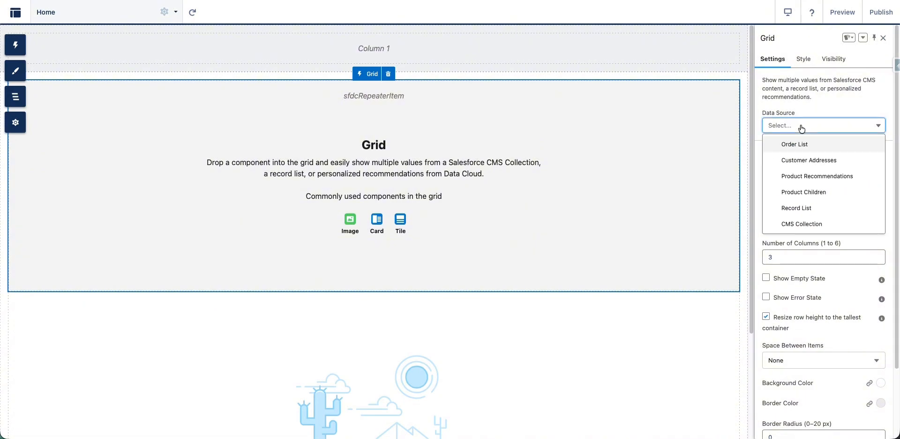
left_click(804, 215)
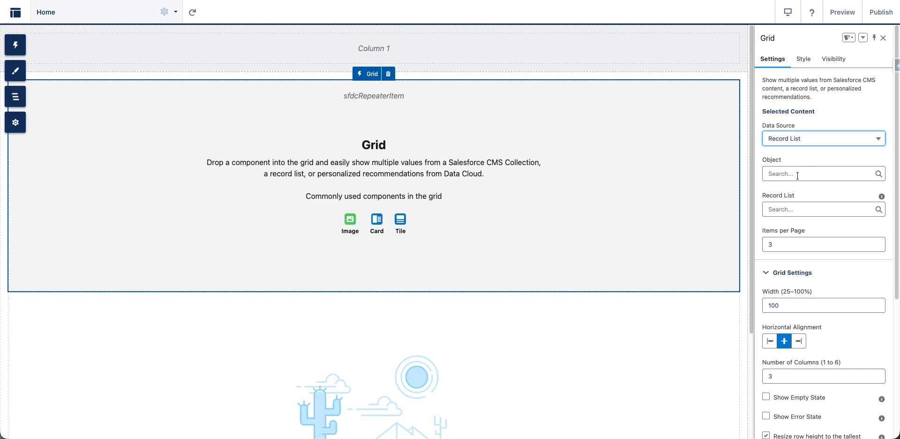
left_click(797, 173)
type("camp")
left_click(796, 194)
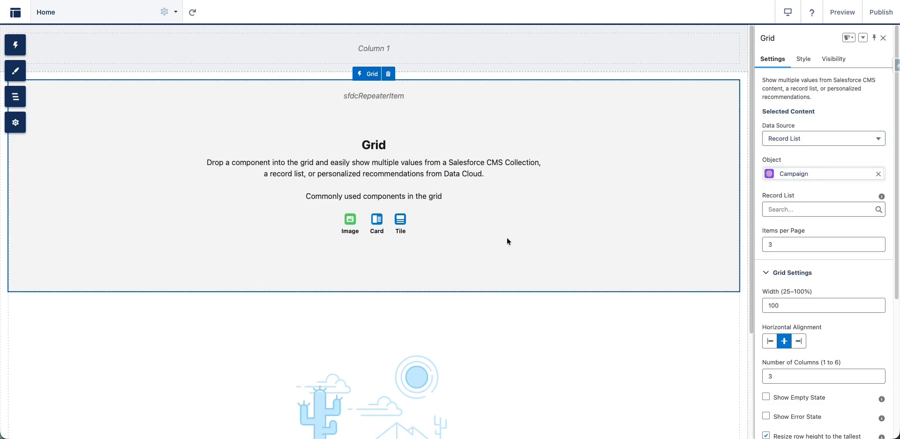
left_click(811, 210)
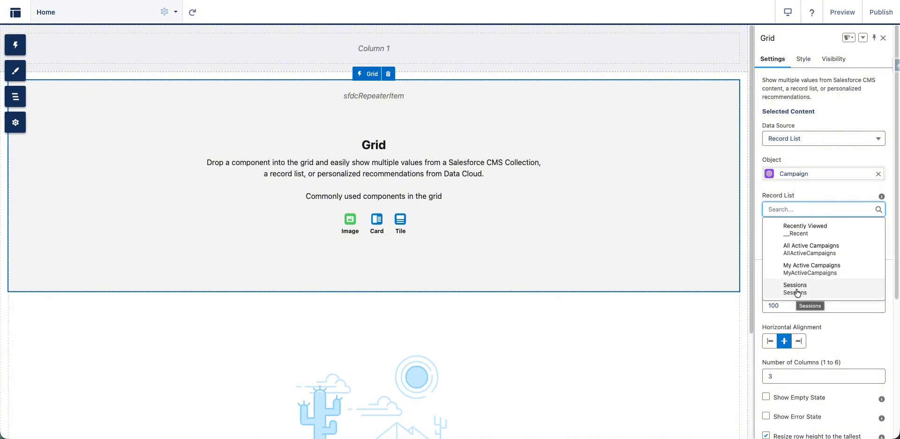
left_click(796, 290)
left_click(16, 44)
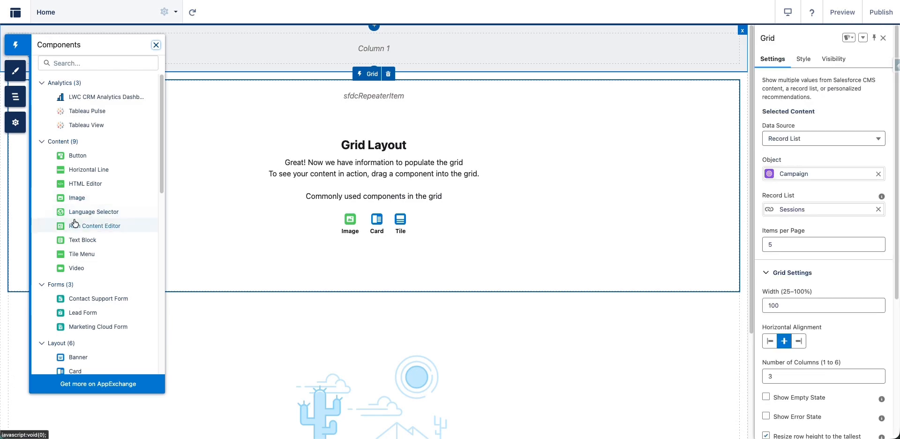
left_click(85, 235)
left_click(17, 45)
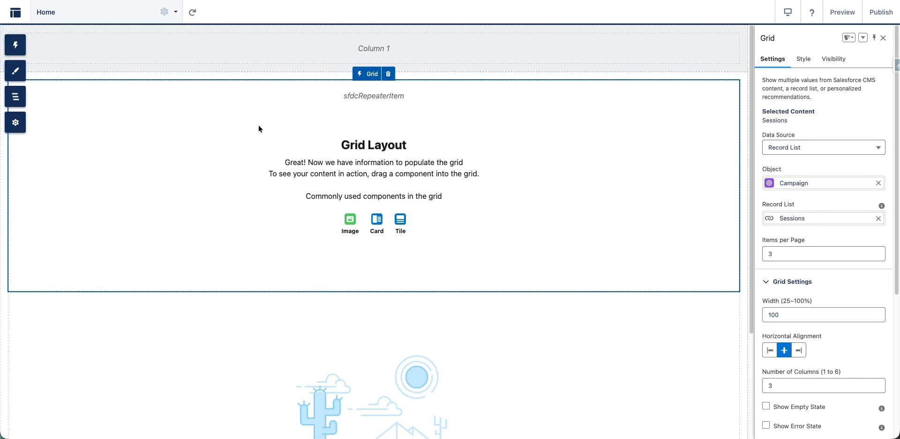
scroll(837, 143, "down", 2)
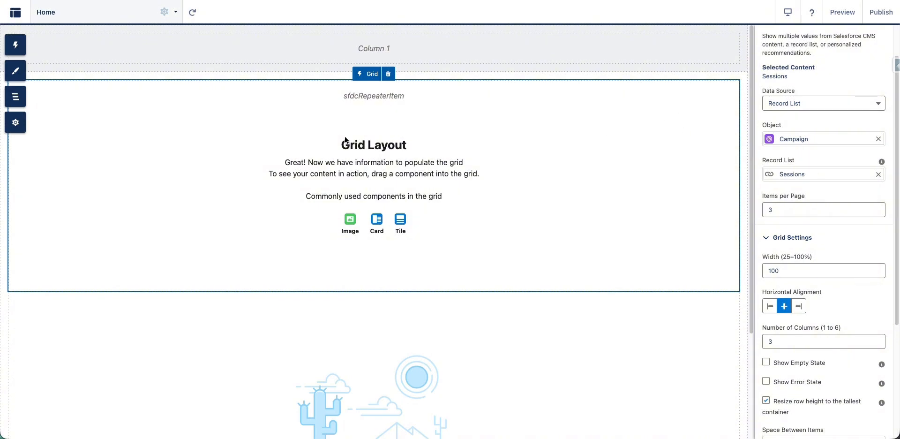
scroll(796, 218, "down", 7)
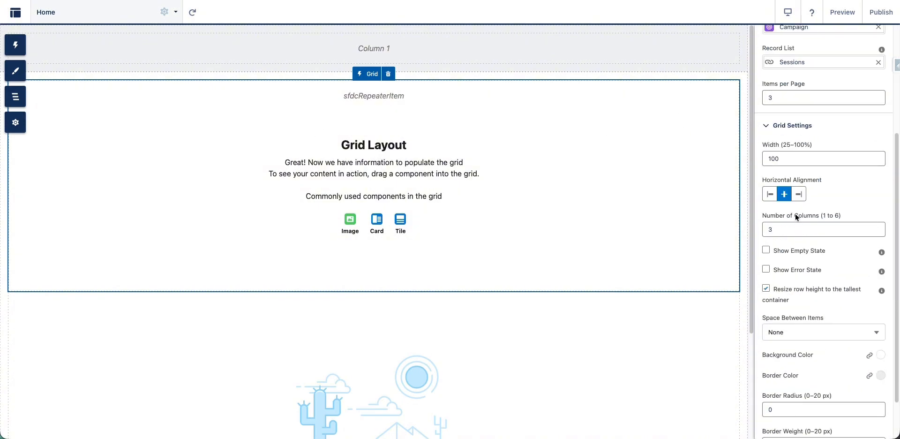
scroll(794, 212, "up", 8)
scroll(794, 212, "up", 2)
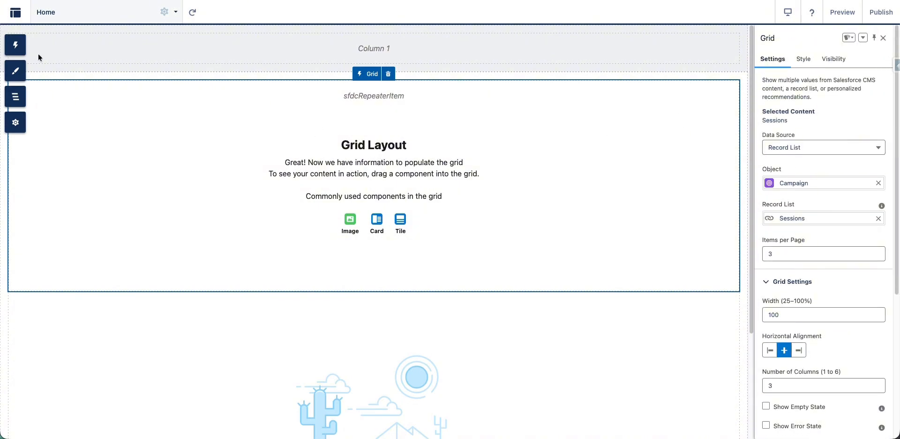
- Add a Text Block to the grid and bind its text to the Campaign Name field
left_click(17, 49)
left_click_drag(74, 116, 269, 98)
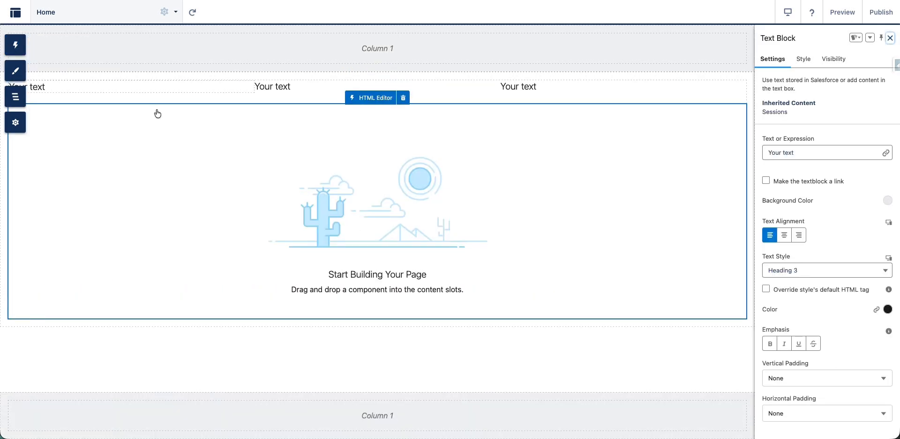
left_click(89, 90)
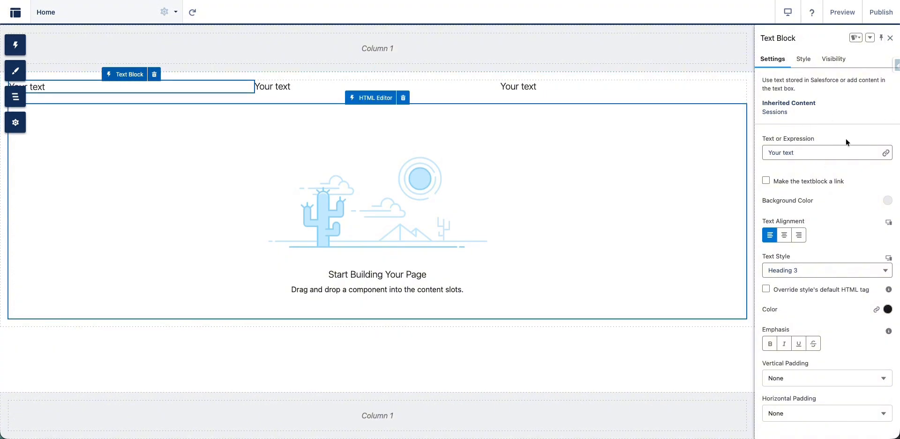
left_click(834, 148)
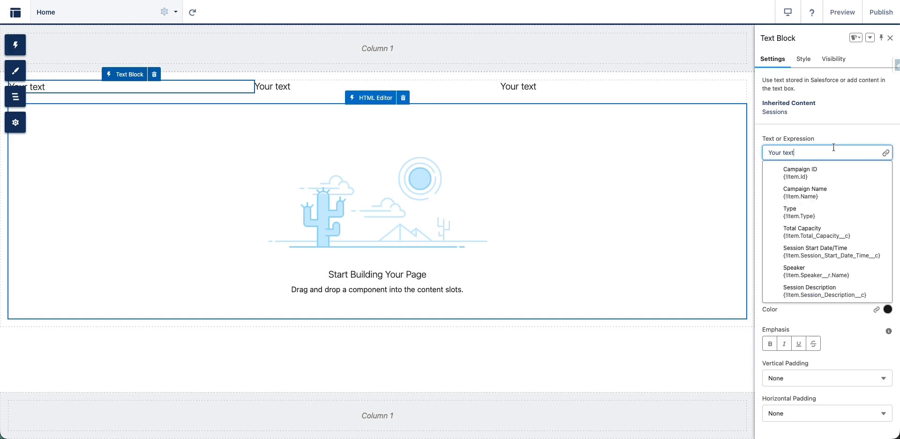
left_click(801, 199)
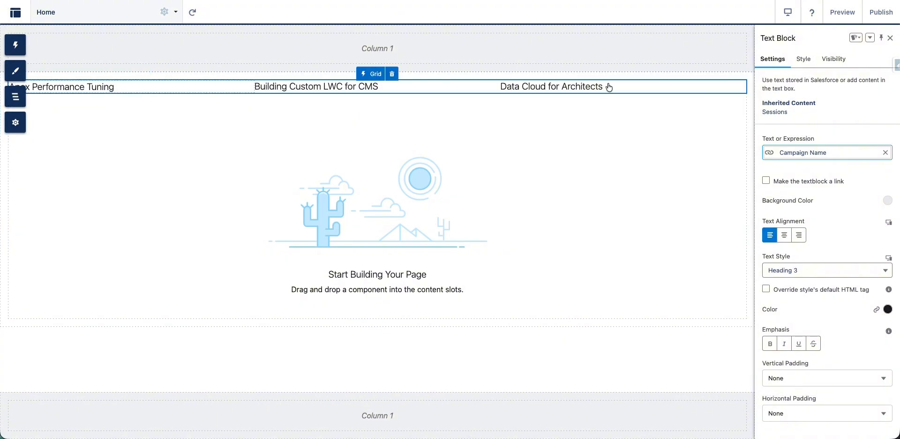
- Add a second Text Block below the session name in the grid and bind it to the Speaker field
left_click(15, 44)
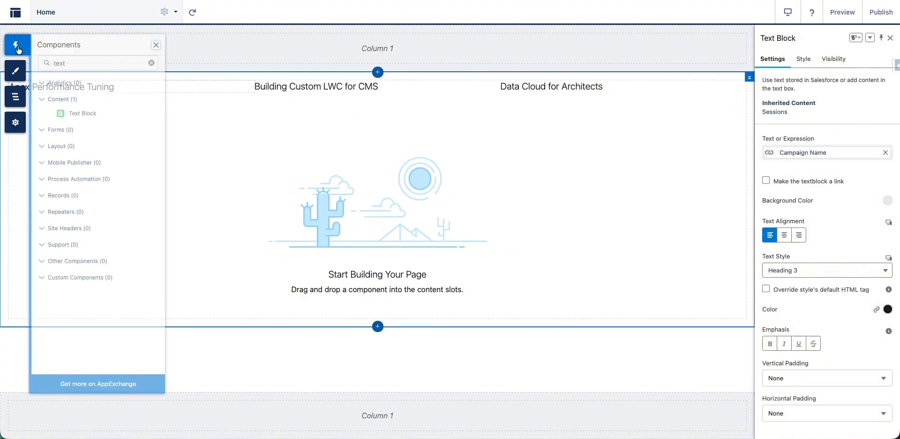
left_click_drag(84, 116, 183, 93)
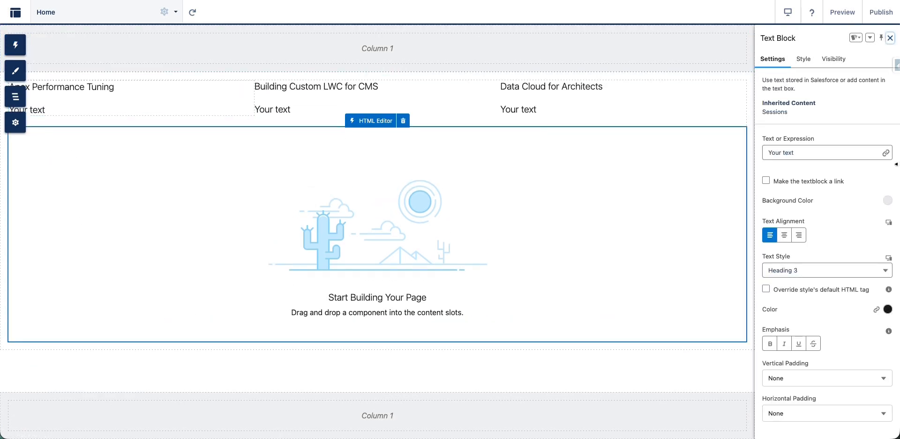
left_click(815, 151)
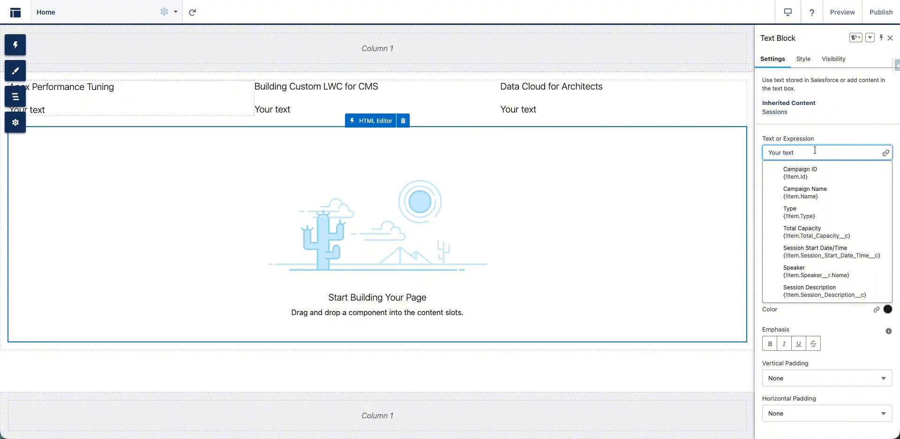
left_click(809, 271)
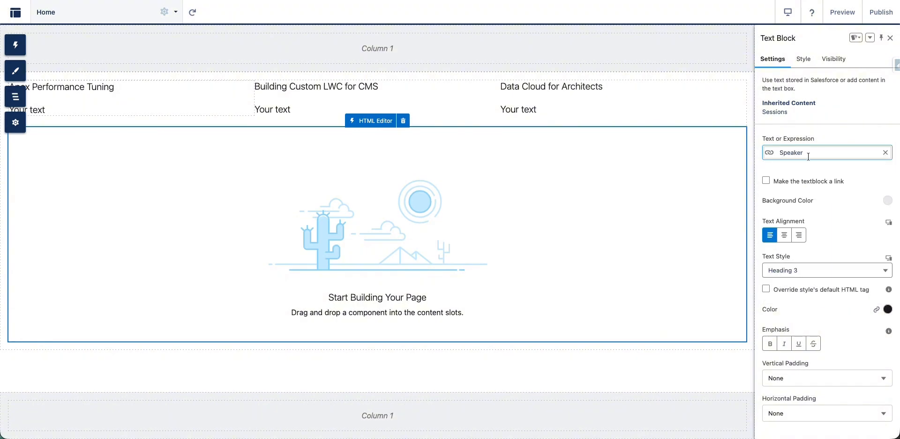
- Add a third Text Block below the speaker in the grid and bind it to Session Start Date/Time
left_click(16, 45)
left_click_drag(82, 113, 183, 112)
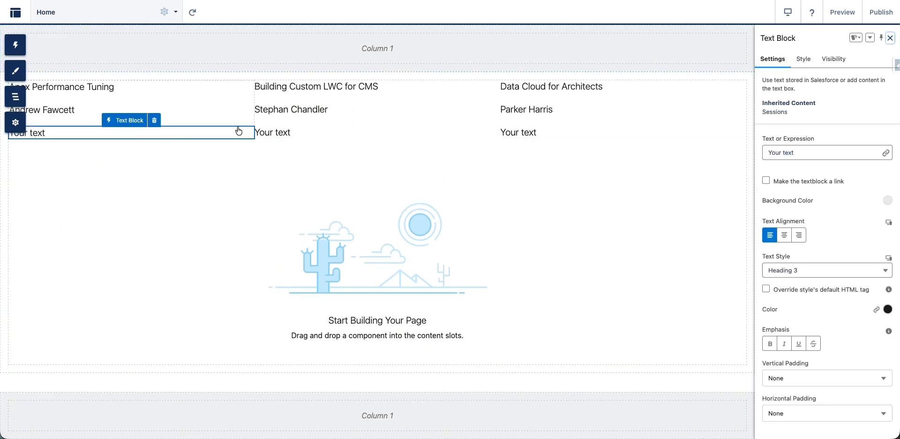
left_click(843, 152)
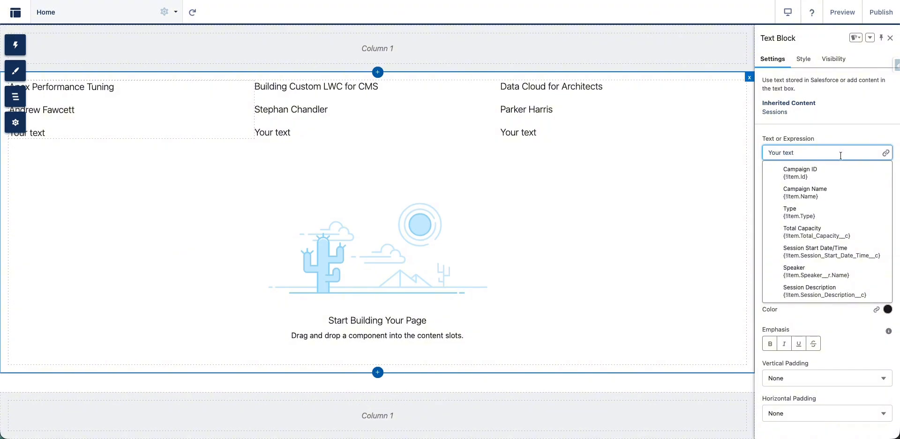
left_click(814, 256)
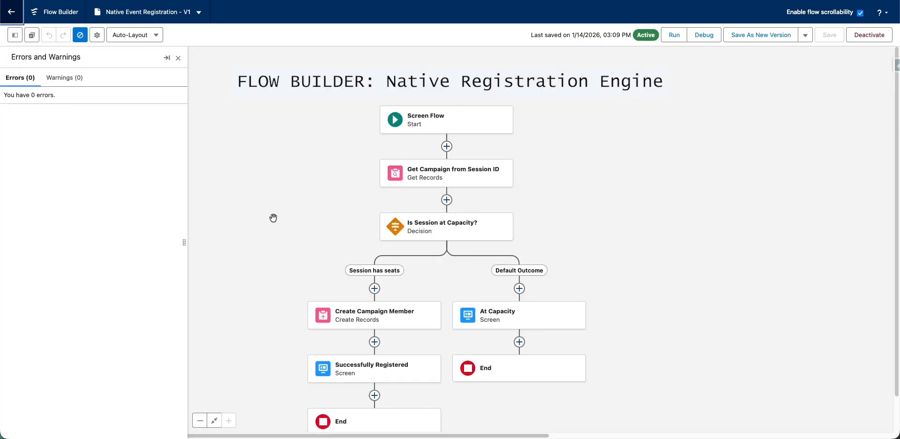
- Examine the Native Event Registration flow's layout and the settings of its vSessionId and vContactId variables in Flow Builder
scroll(327, 219, "down", 1)
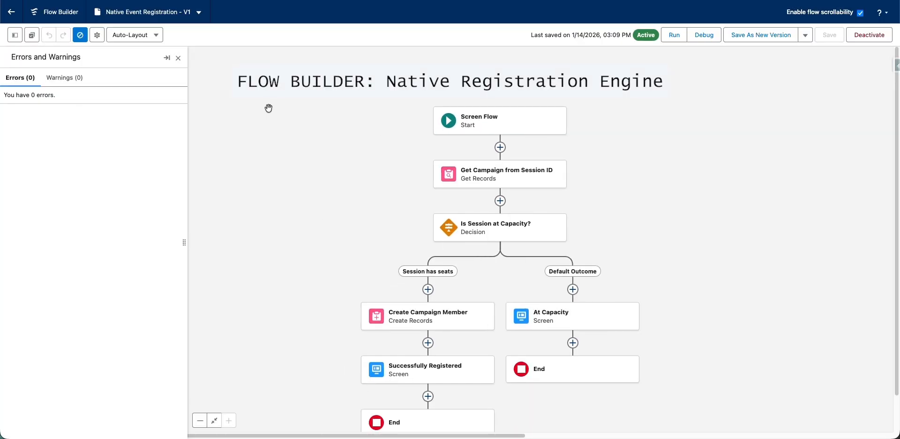
left_click_drag(341, 229, 315, 200)
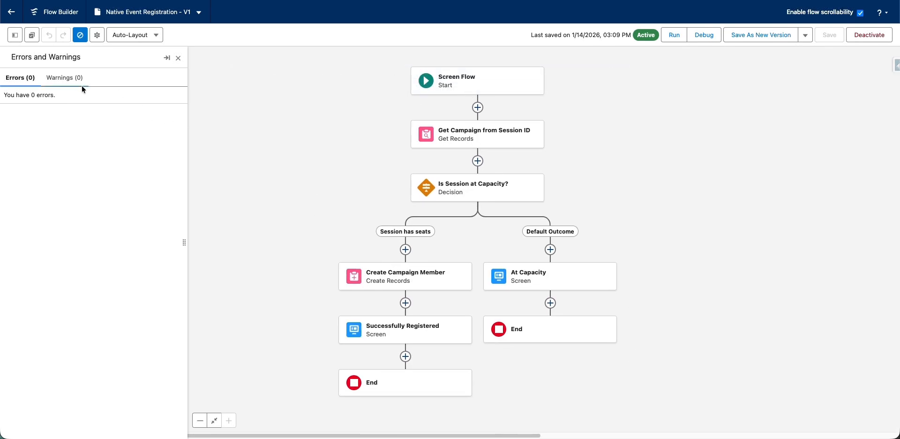
left_click(15, 34)
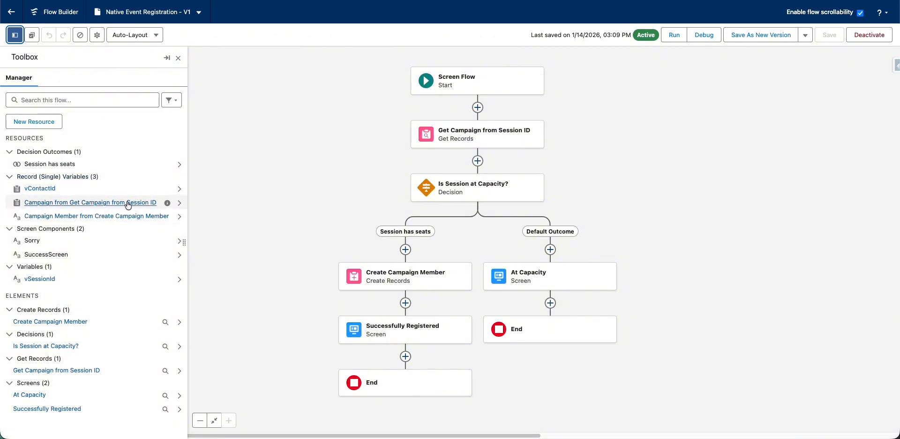
left_click(39, 278)
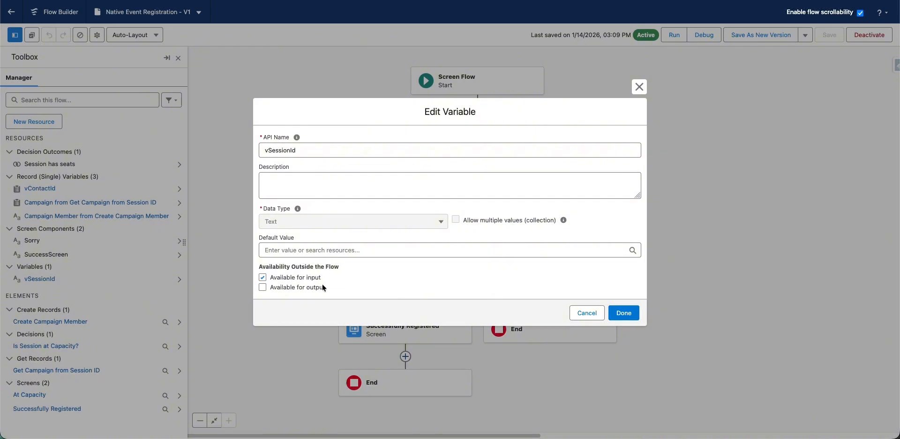
left_click(587, 313)
left_click(40, 189)
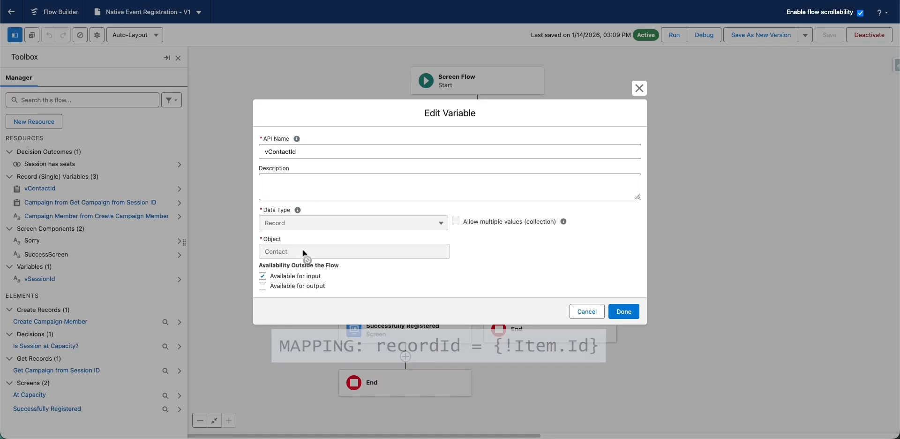
left_click(635, 315)
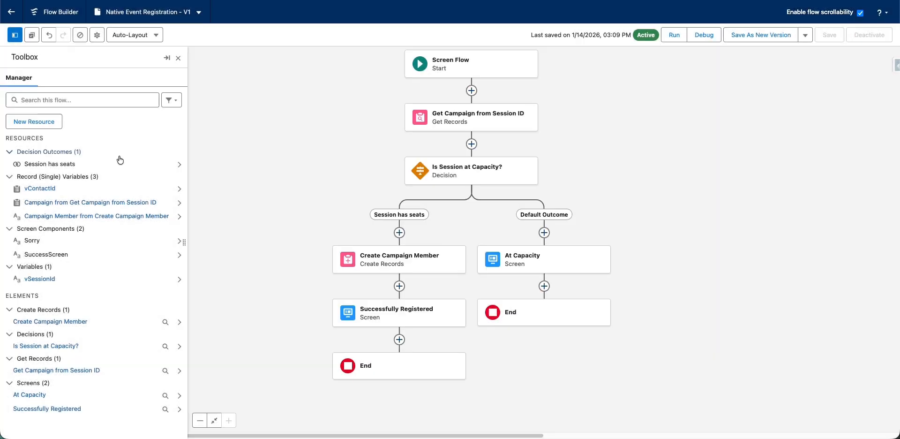
- Start a new Variable resource in the Native Event Registration flow with the API name vUserId
left_click(29, 123)
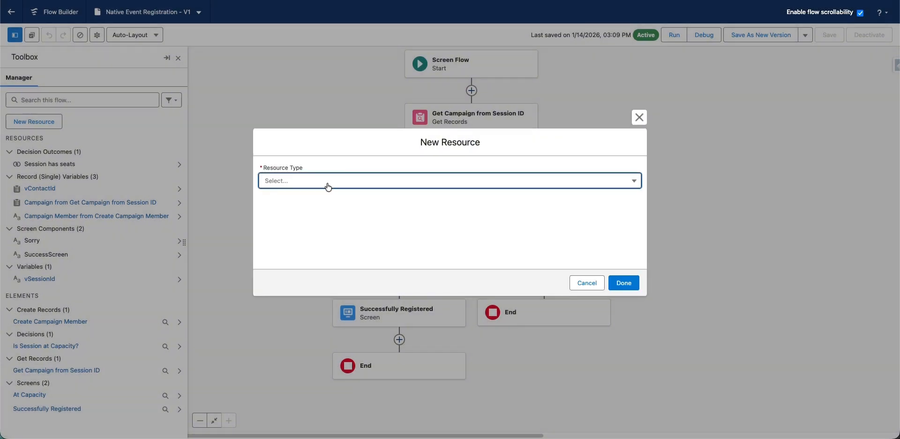
left_click(327, 183)
left_click(324, 205)
left_click(305, 199)
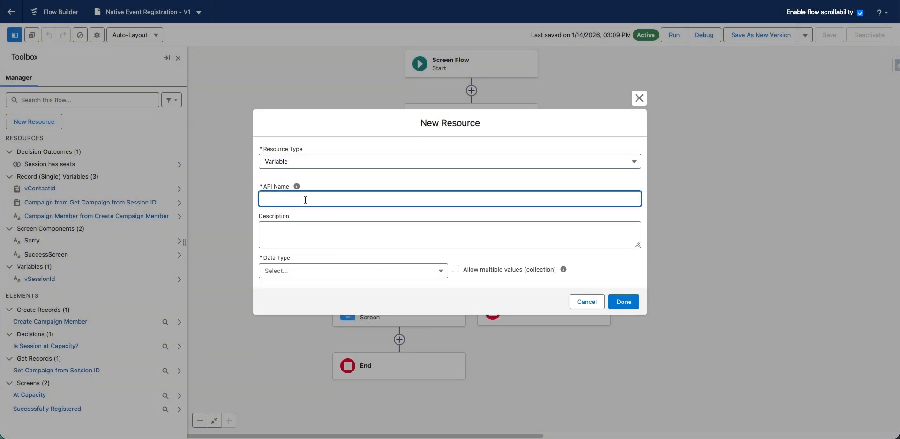
type("userId")
key("Left")
key("Left")
key("Left")
key("Left")
key("Left")
key("BackSpace")
type("vU")
left_click(344, 213)
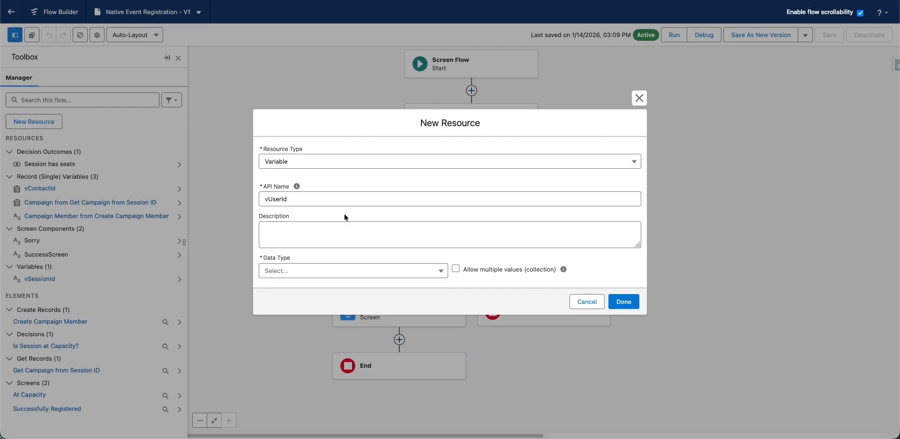
- Set the vUserId variable's data type to Text, make it available for input, and finish creating it
left_click(319, 272)
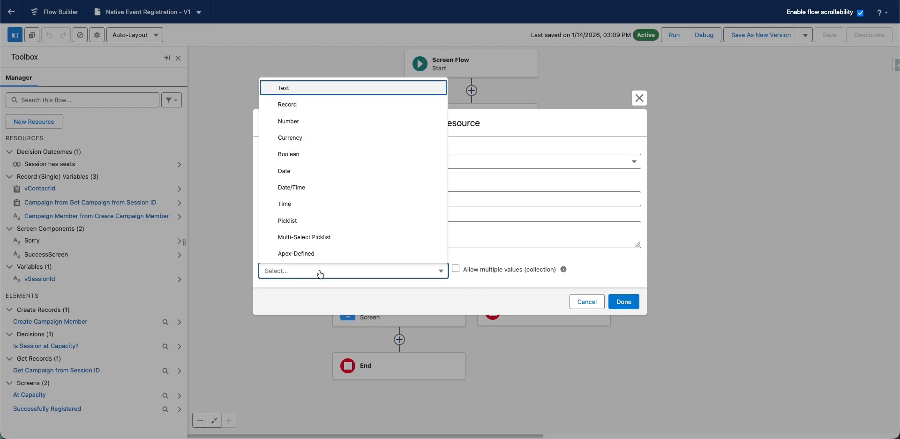
left_click(318, 88)
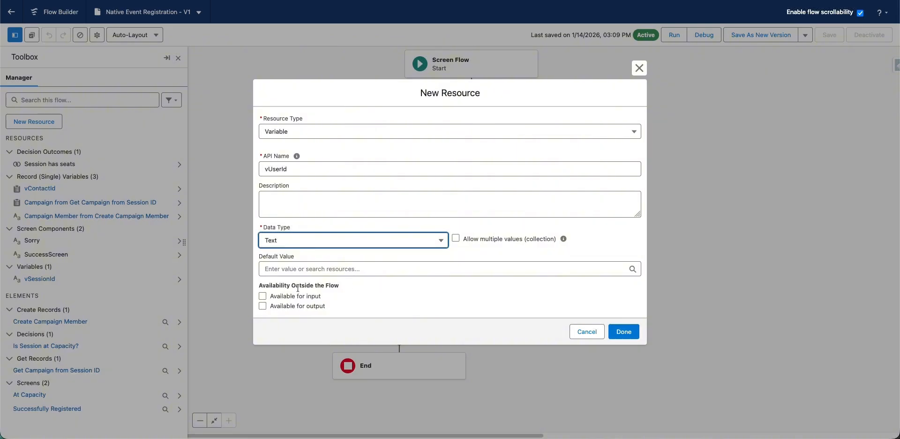
left_click(262, 296)
left_click(623, 332)
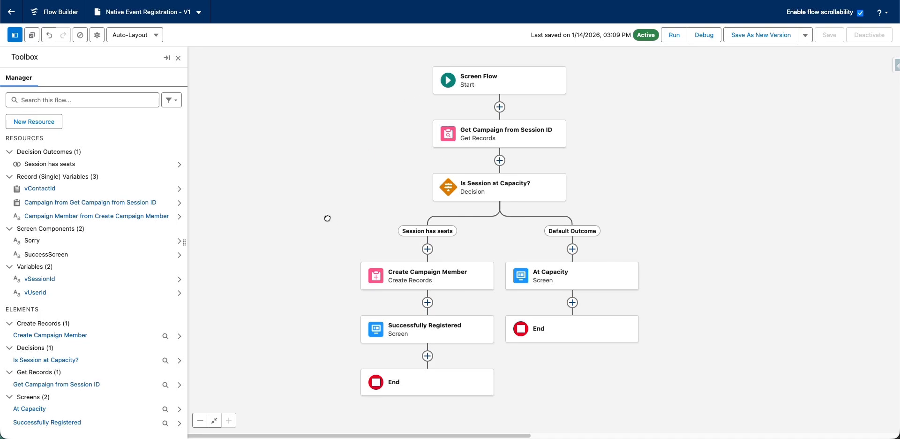
- Return to the site's Home page in Experience Builder and add a Flow component below the session date in the grid
left_click_drag(327, 218, 317, 203)
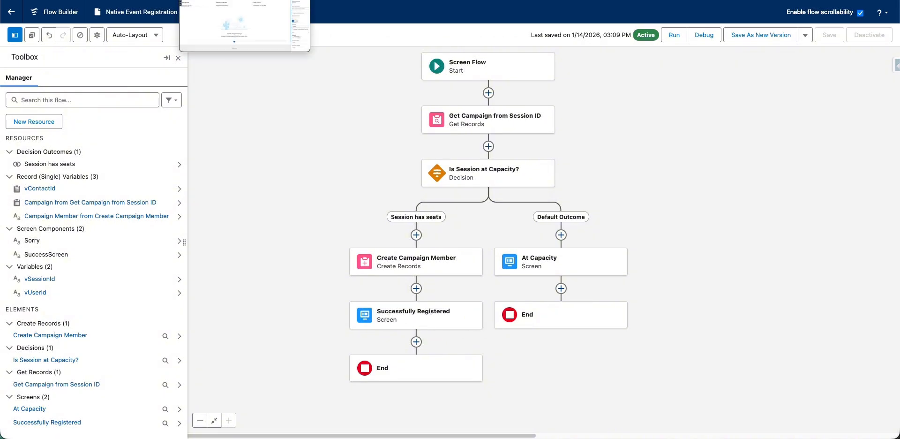
left_click(215, 0)
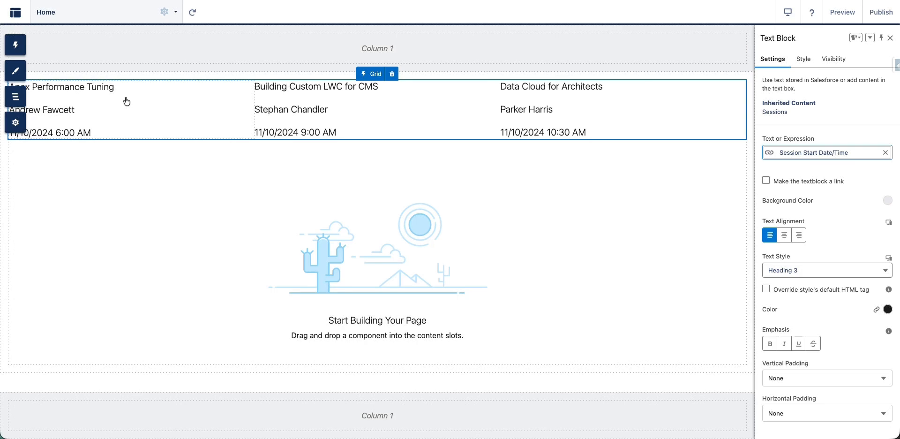
left_click(16, 47)
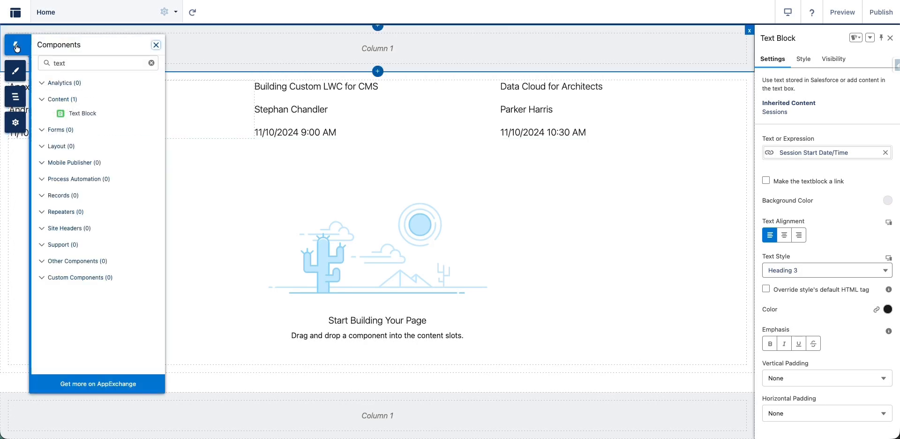
double_click(60, 63)
type("flow")
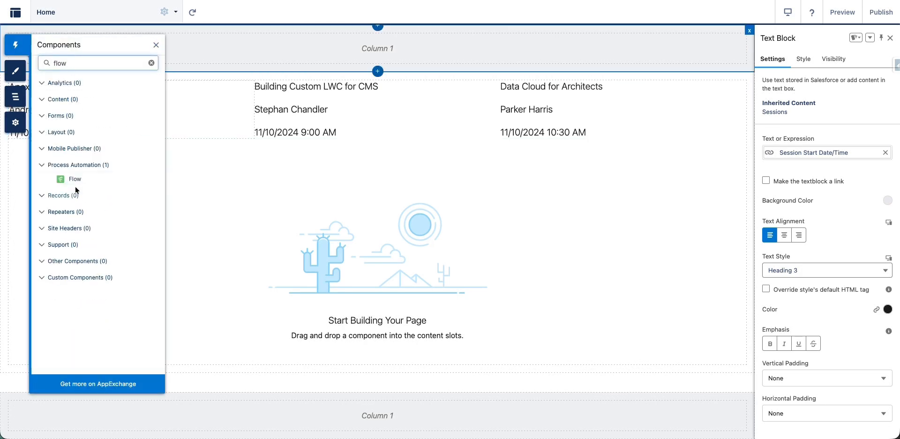
left_click_drag(75, 179, 175, 138)
left_click(156, 45)
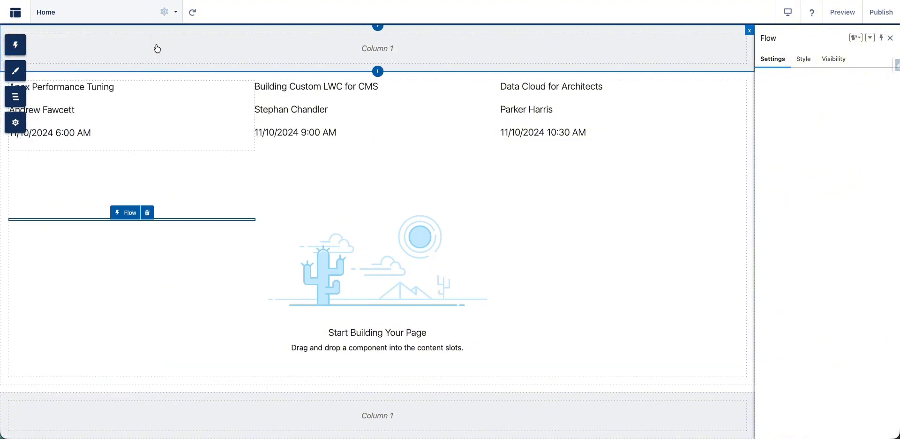
left_click(157, 48)
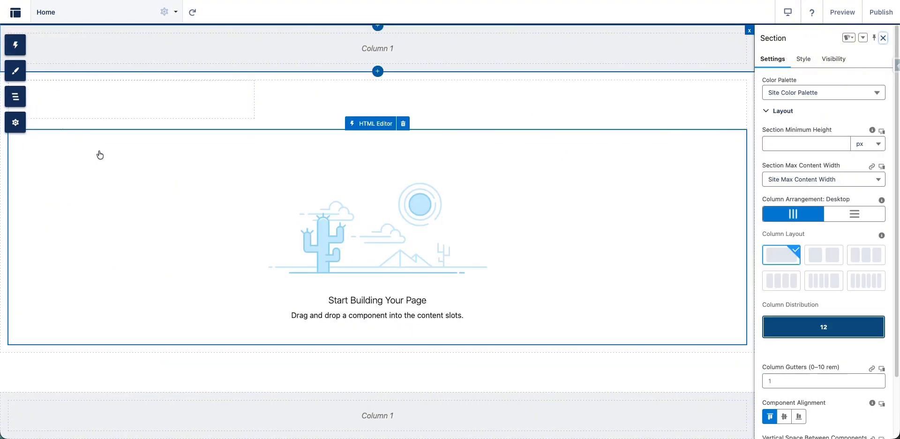
- Assign the Native Event Registration flow to the grid's Flow component
left_click(93, 180)
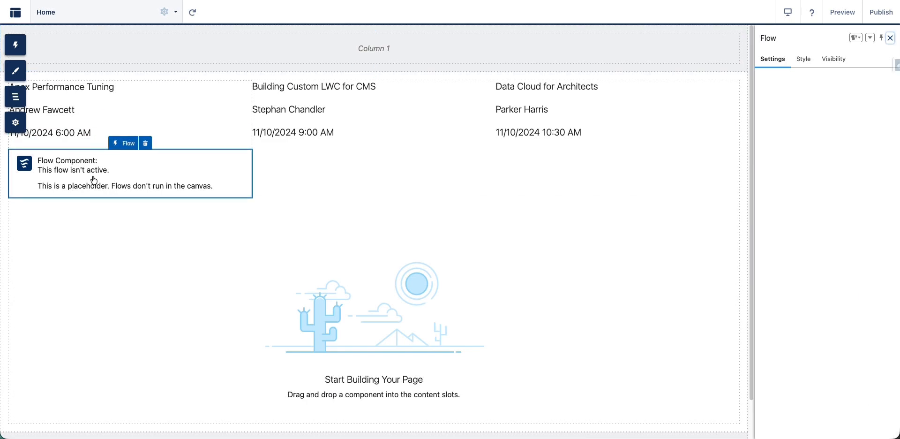
left_click(773, 132)
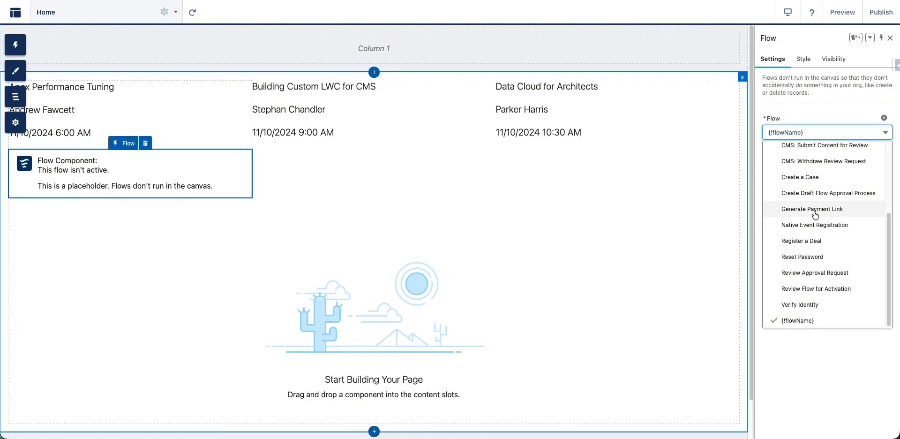
left_click(807, 226)
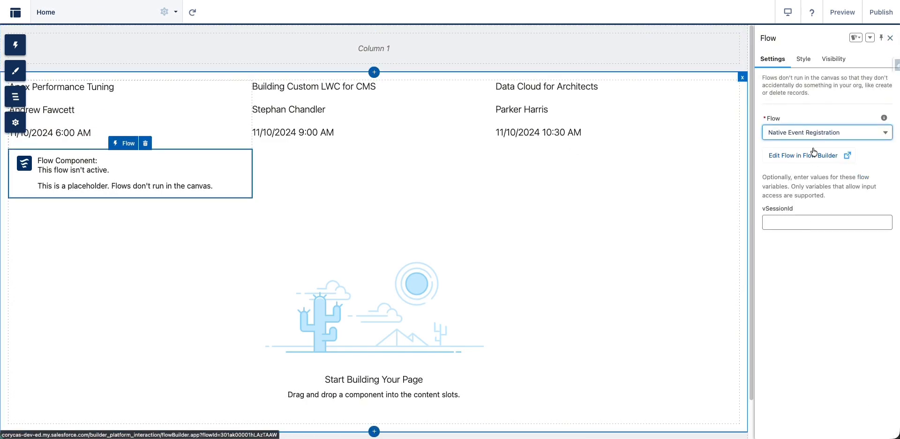
- Set the Flow component's vSessionId input to {!Item.ID} and its vUserId input to {!User.ID}
left_click(818, 220)
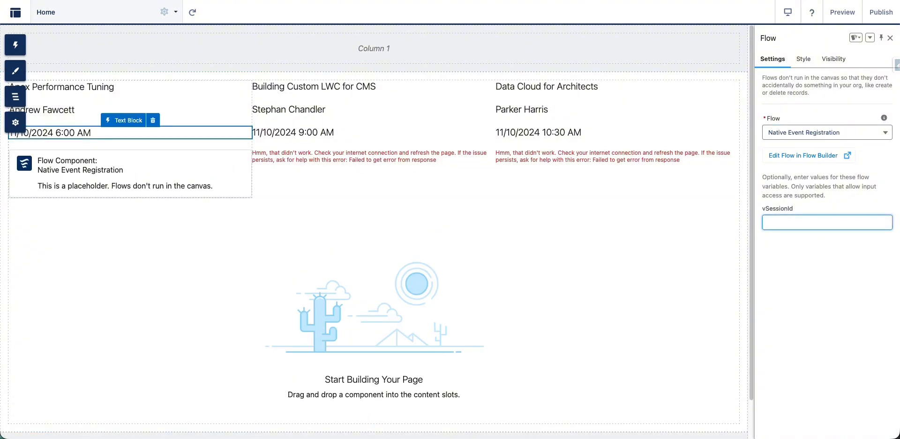
left_click(197, 145)
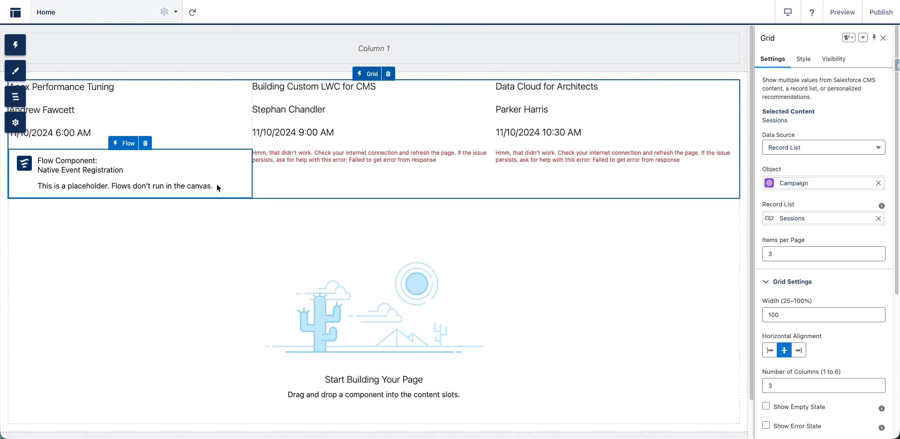
left_click(70, 173)
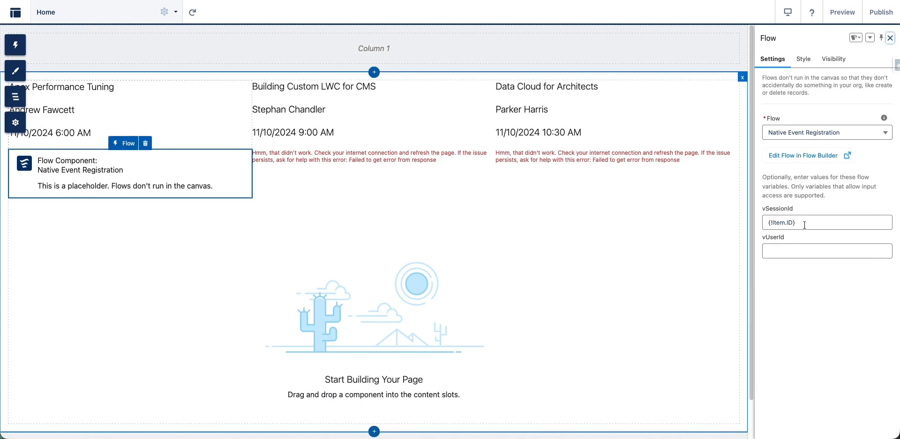
left_click(790, 254)
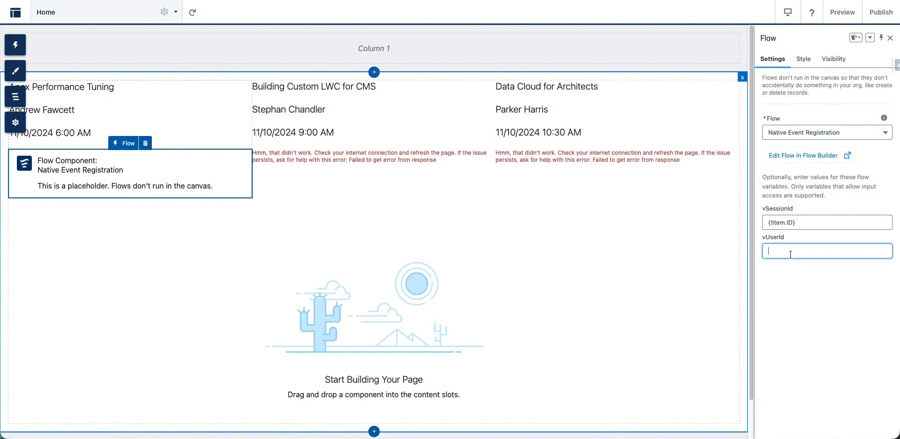
type("{!User.ID}")
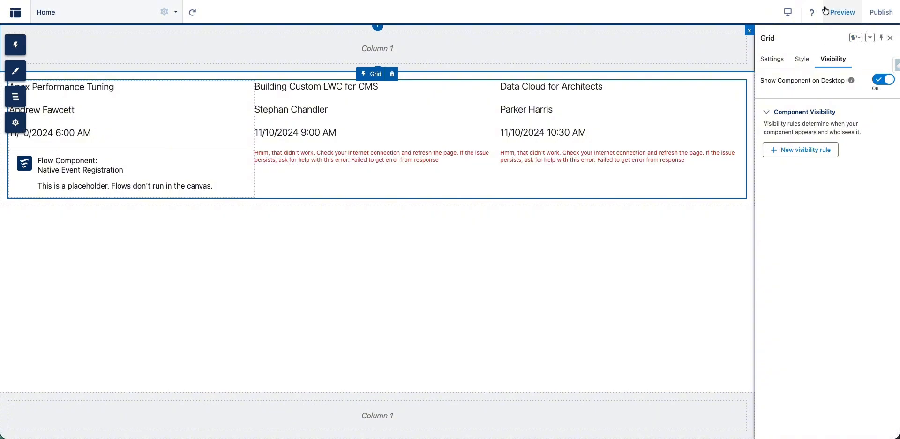
- Publish the site and load the live event site in a new browser tab
left_click(880, 13)
left_click(581, 324)
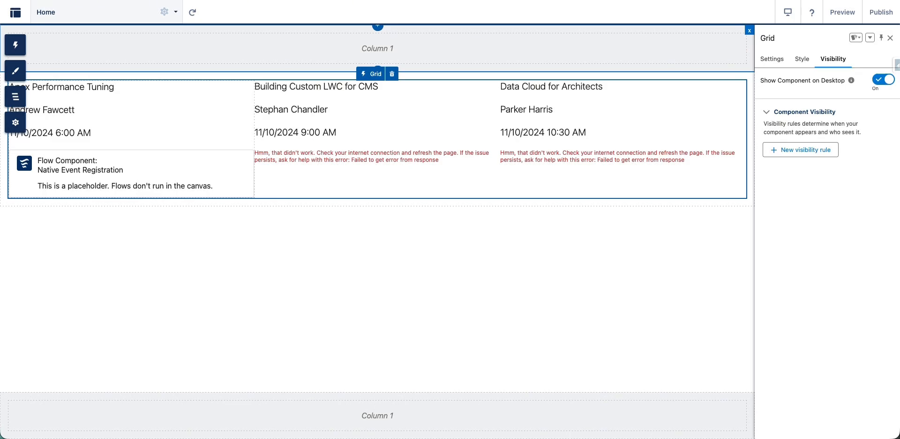
key("super+t")
key("super+v")
key("Return")
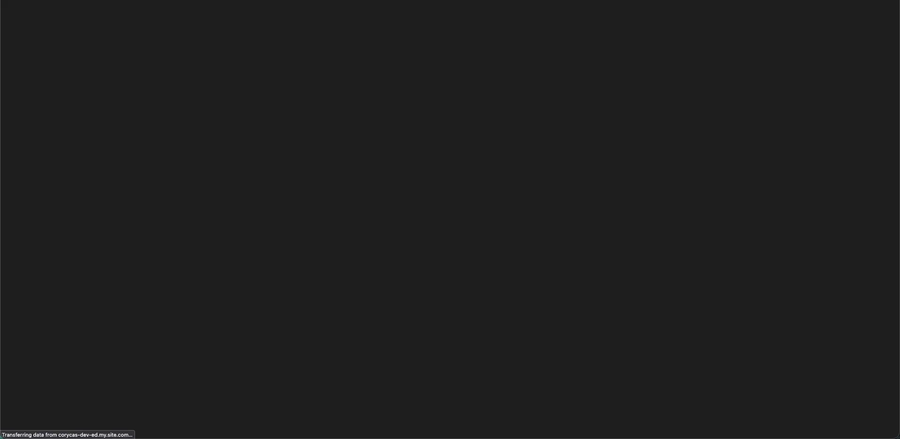